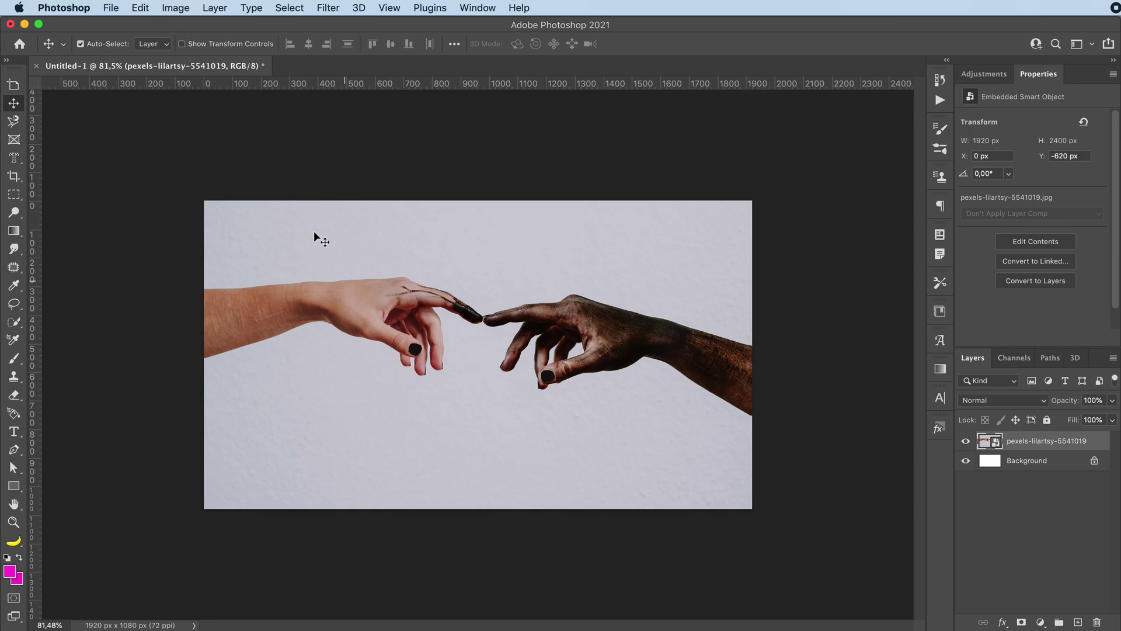
- Switch the hands photo to Grayscale mode, flattening its layers and discarding colour
left_click(175, 9)
mouse_move(188, 24)
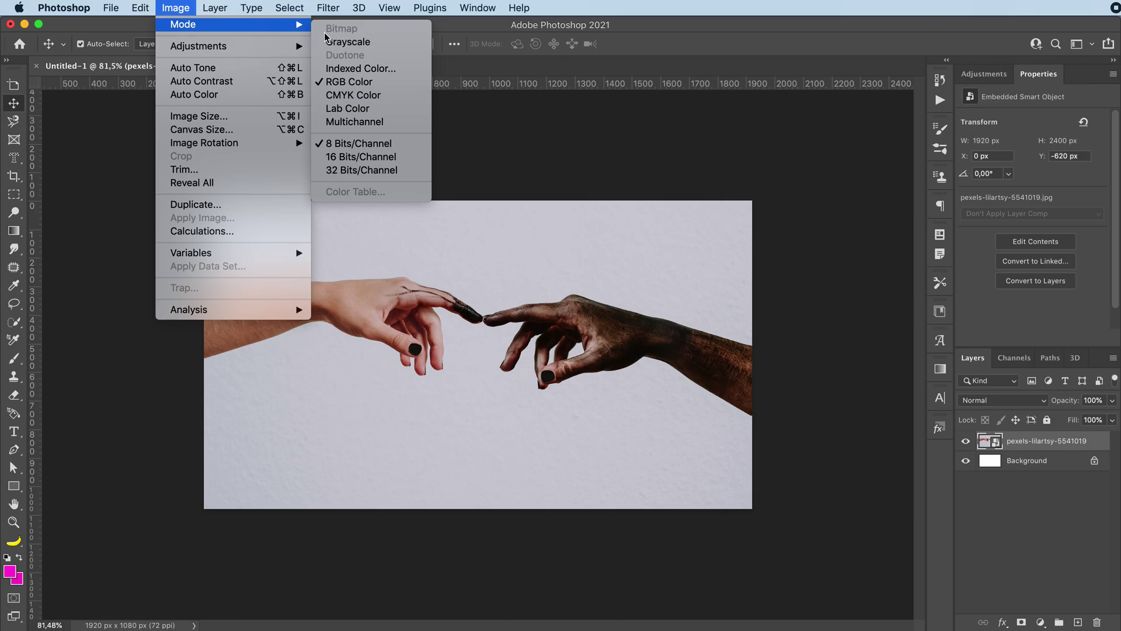
left_click(373, 42)
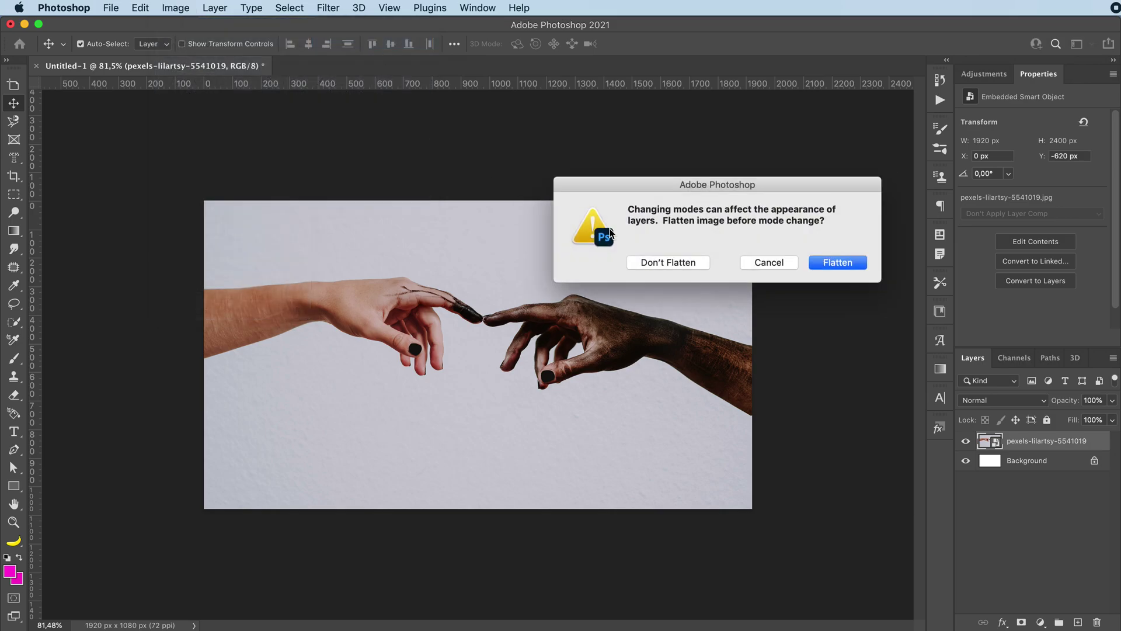
left_click(854, 263)
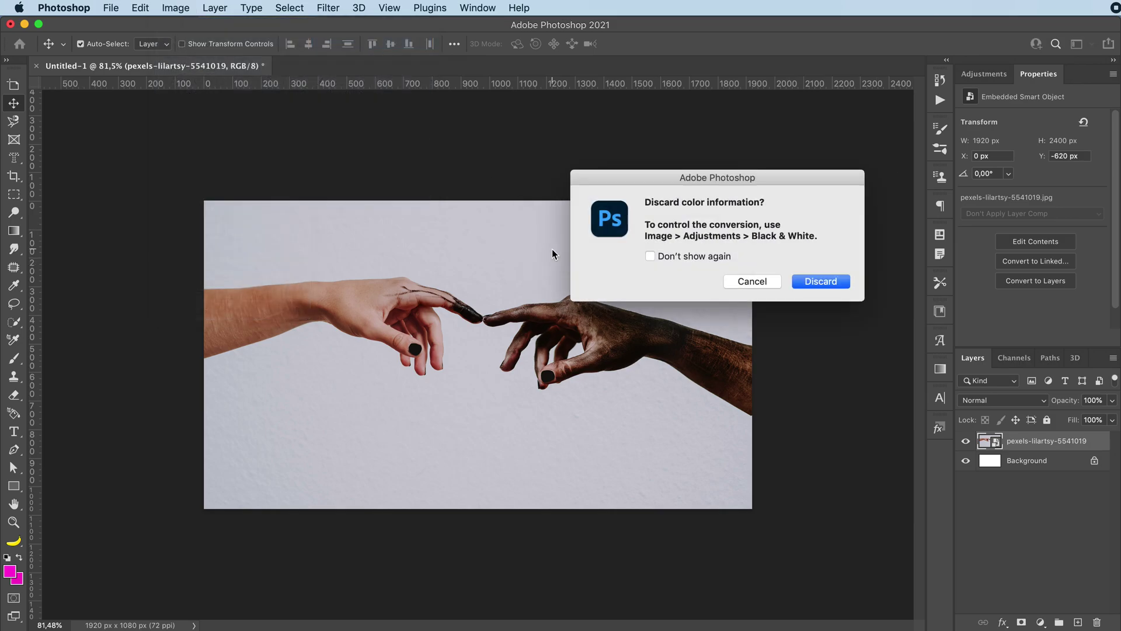
left_click(820, 282)
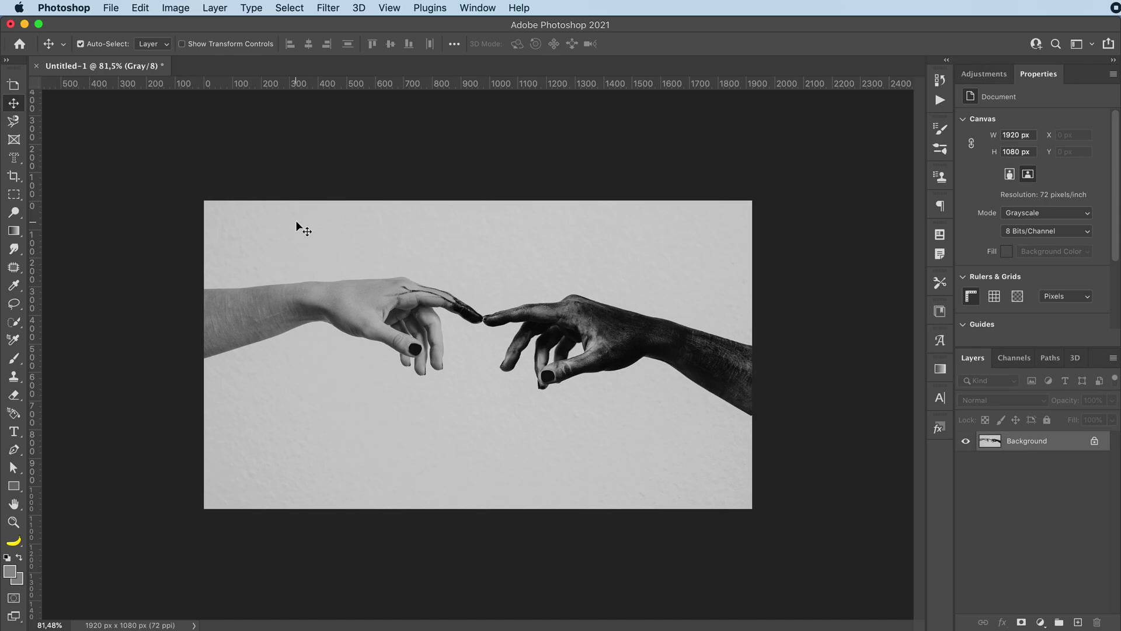
- Start the Bitmap conversion with 72 pixels/inch output and the Halftone Screen method
left_click(175, 8)
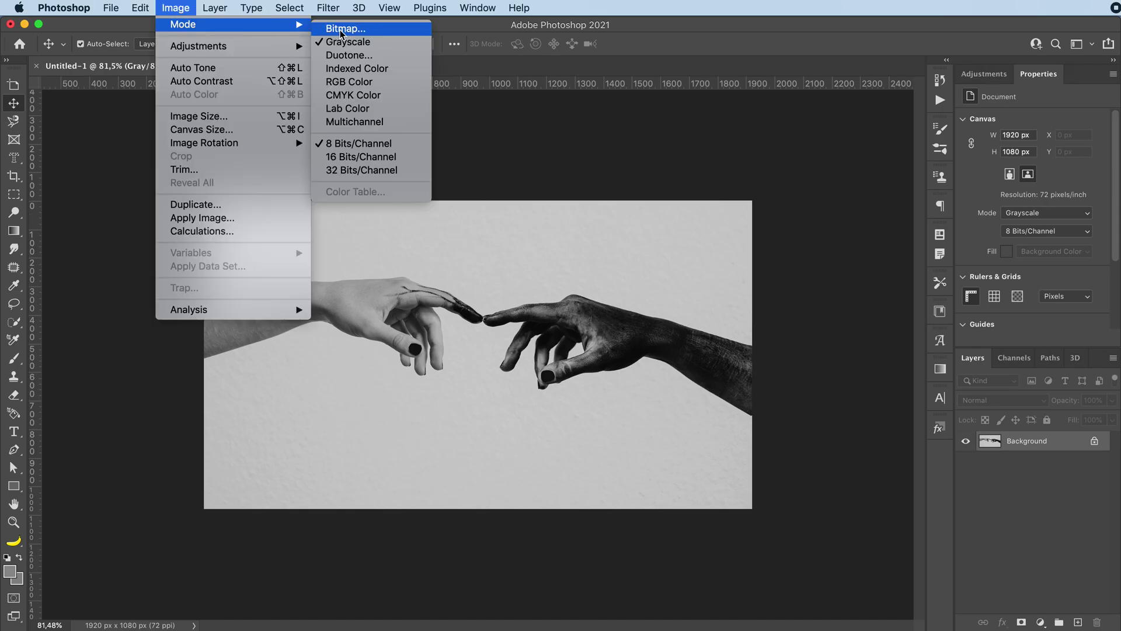
left_click(364, 31)
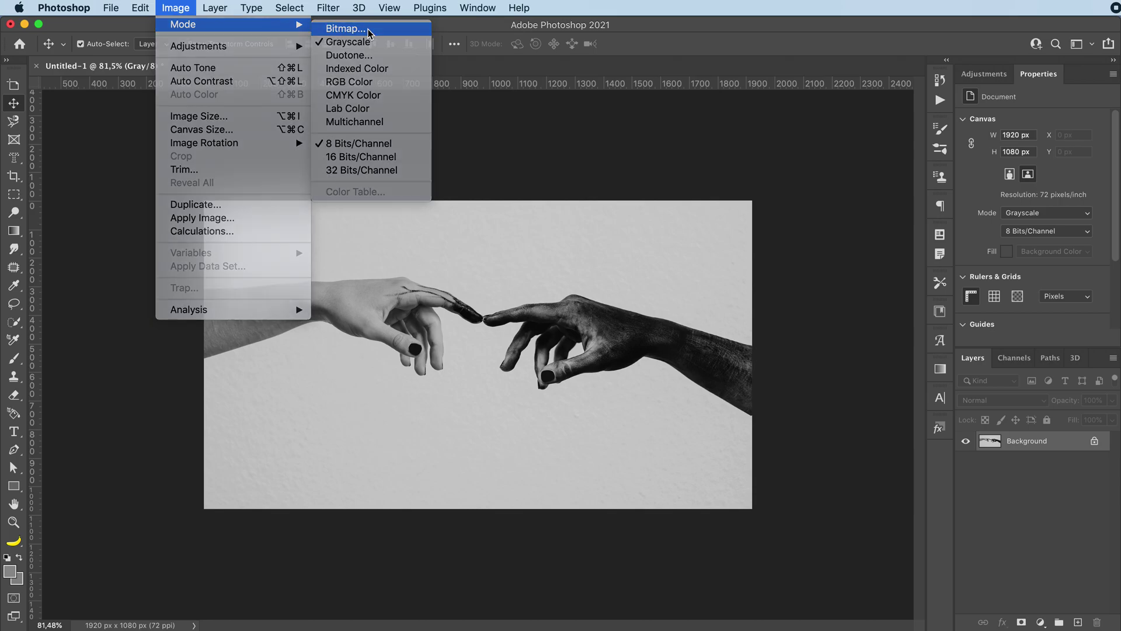
left_click_drag(374, 123, 405, 143)
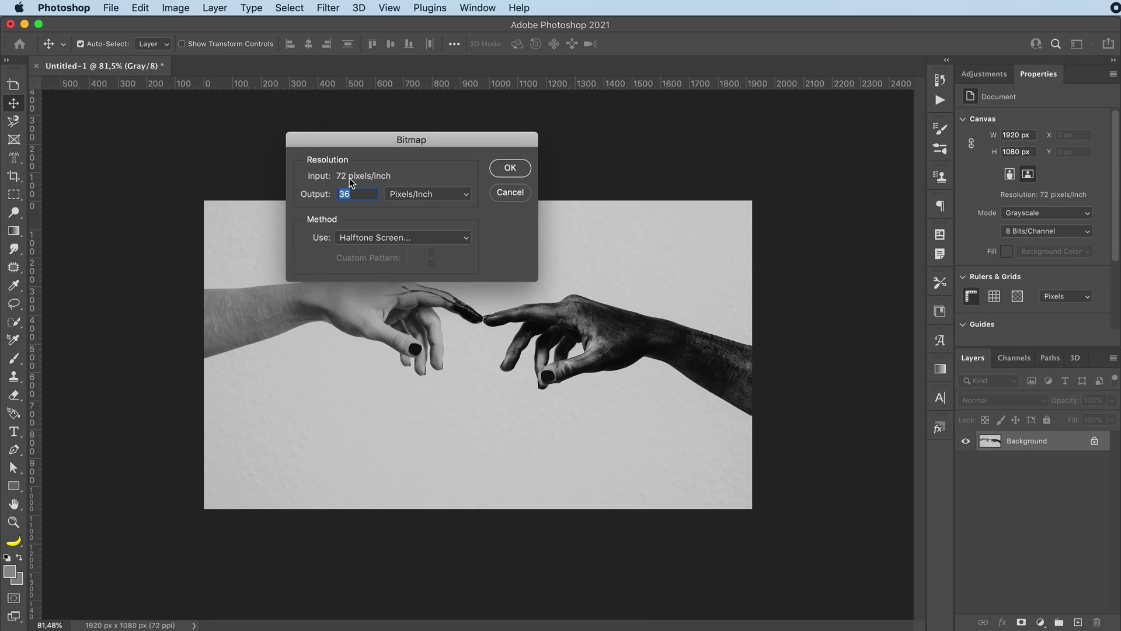
type("72")
left_click(363, 238)
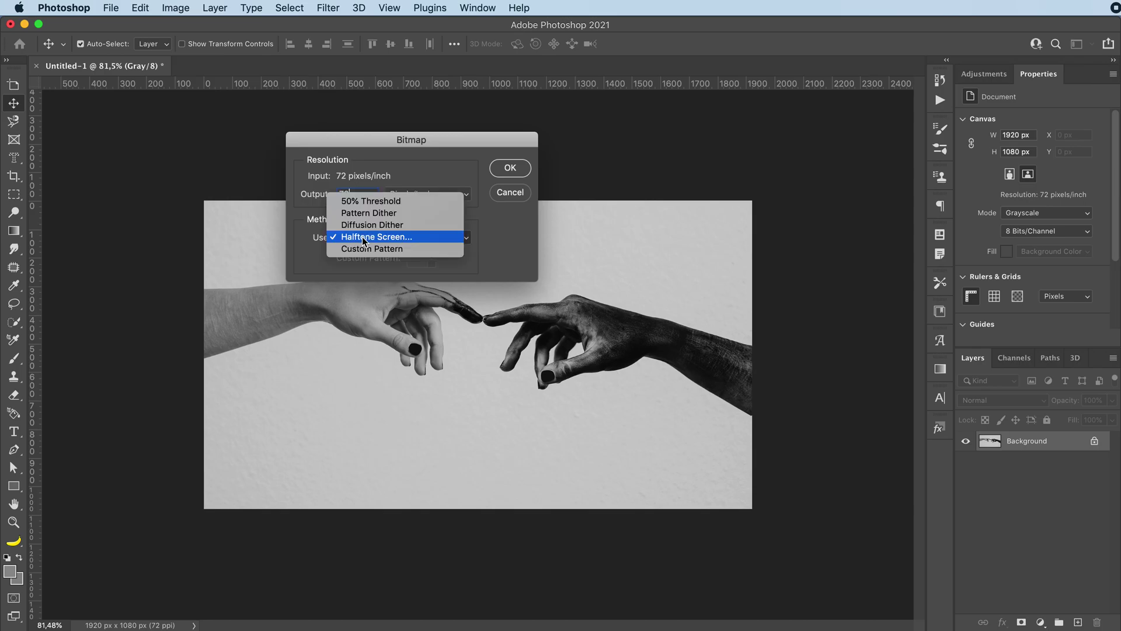
left_click(395, 237)
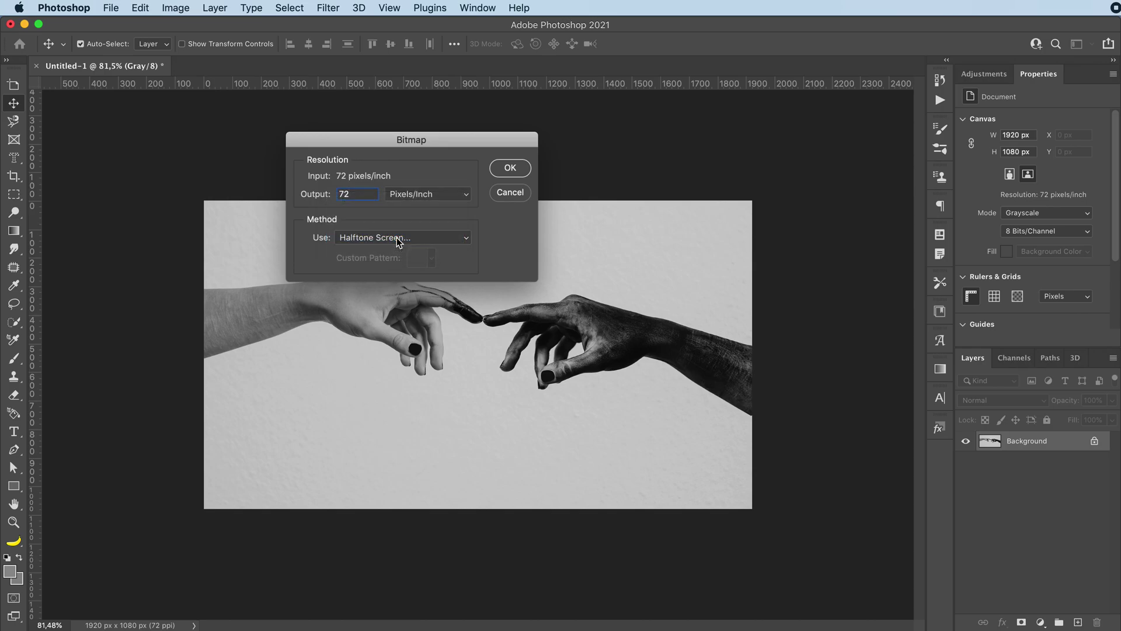
left_click(509, 168)
- Apply a Round halftone screen at 5 lines per inch and 0° angle
mouse_move(451, 276)
left_mouse_down()
mouse_move(474, 131)
mouse_move(473, 144)
mouse_move(377, 142)
left_mouse_up()
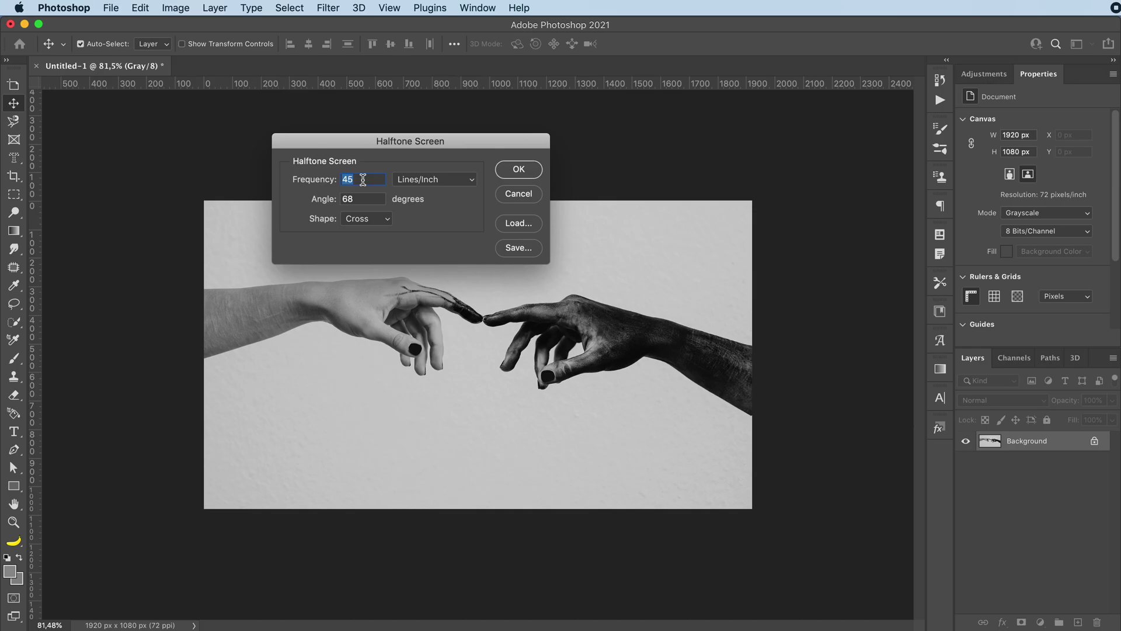
type("5")
left_click_drag(366, 199, 333, 200)
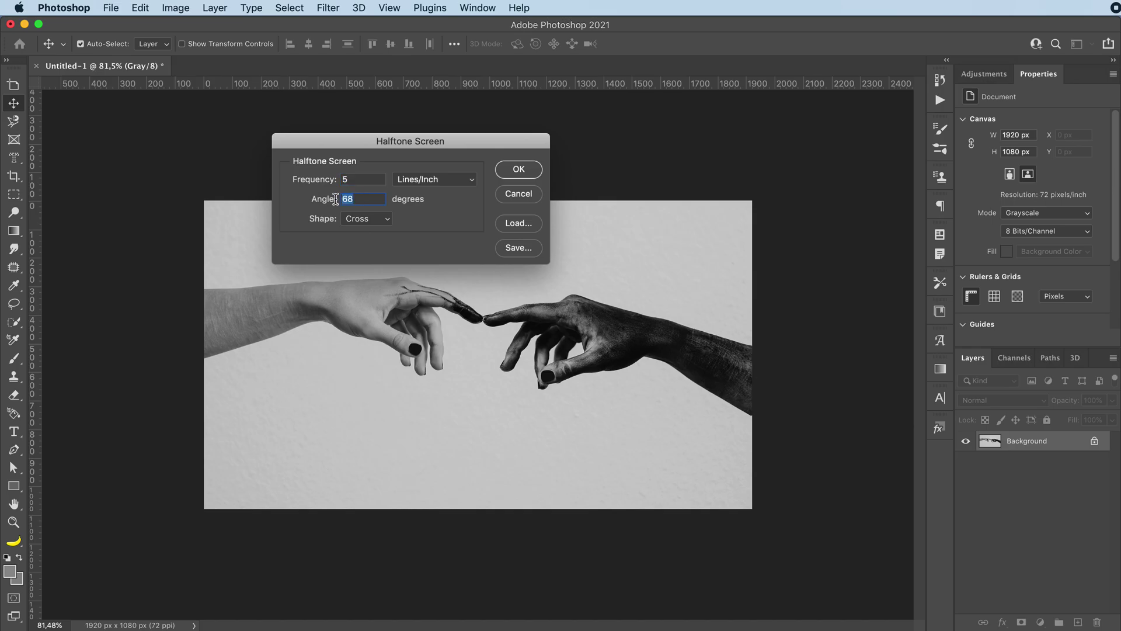
left_click(367, 219)
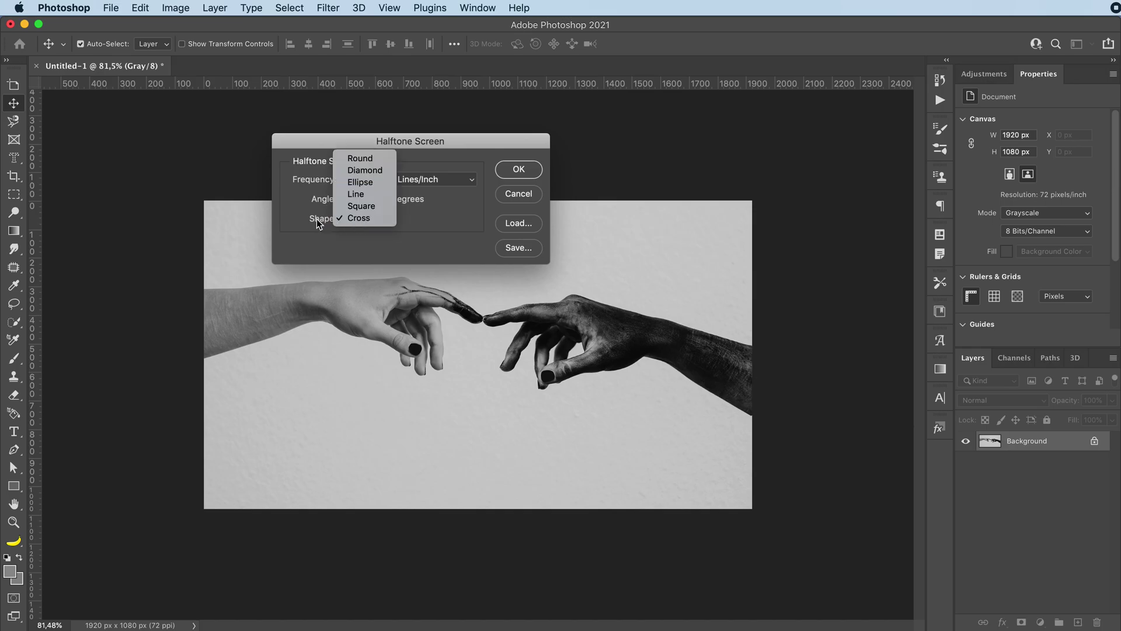
left_click(370, 220)
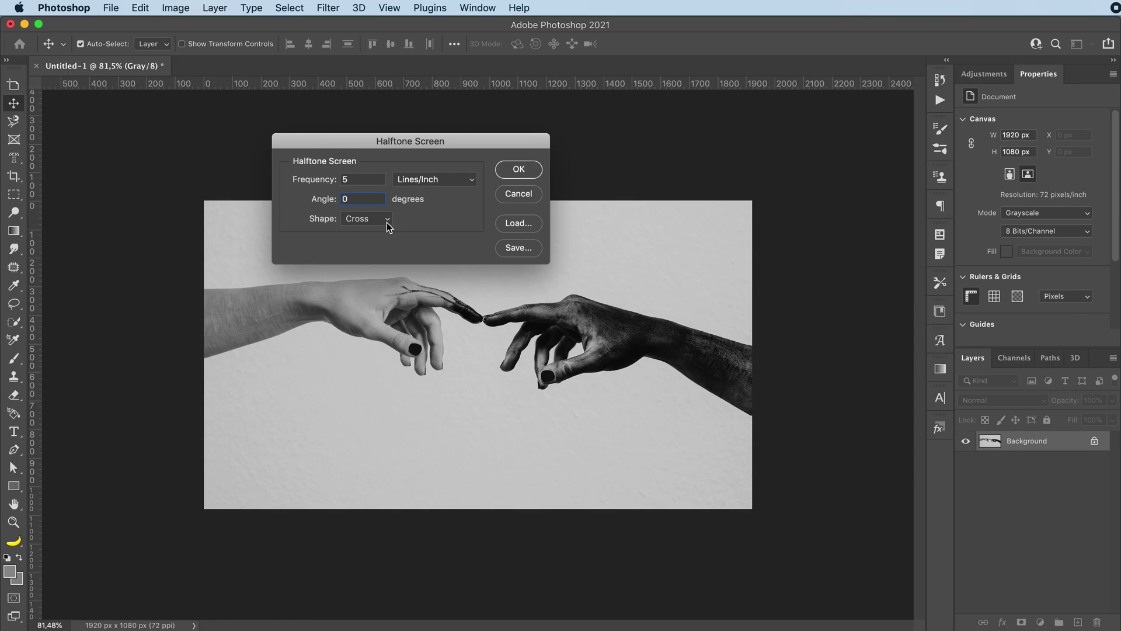
left_click(366, 218)
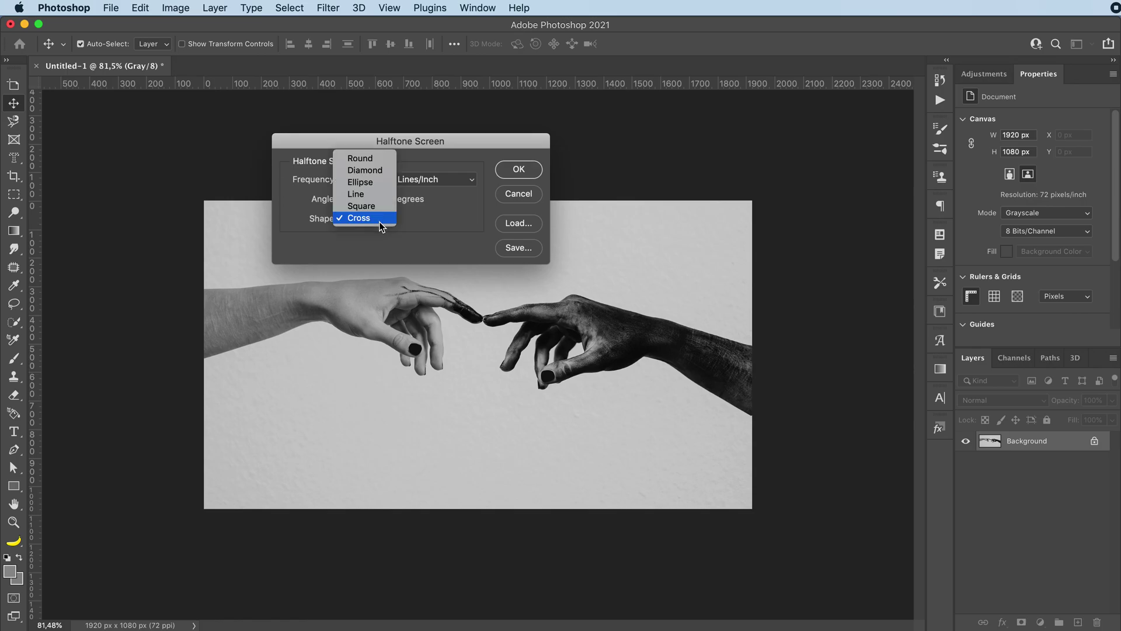
left_click(373, 158)
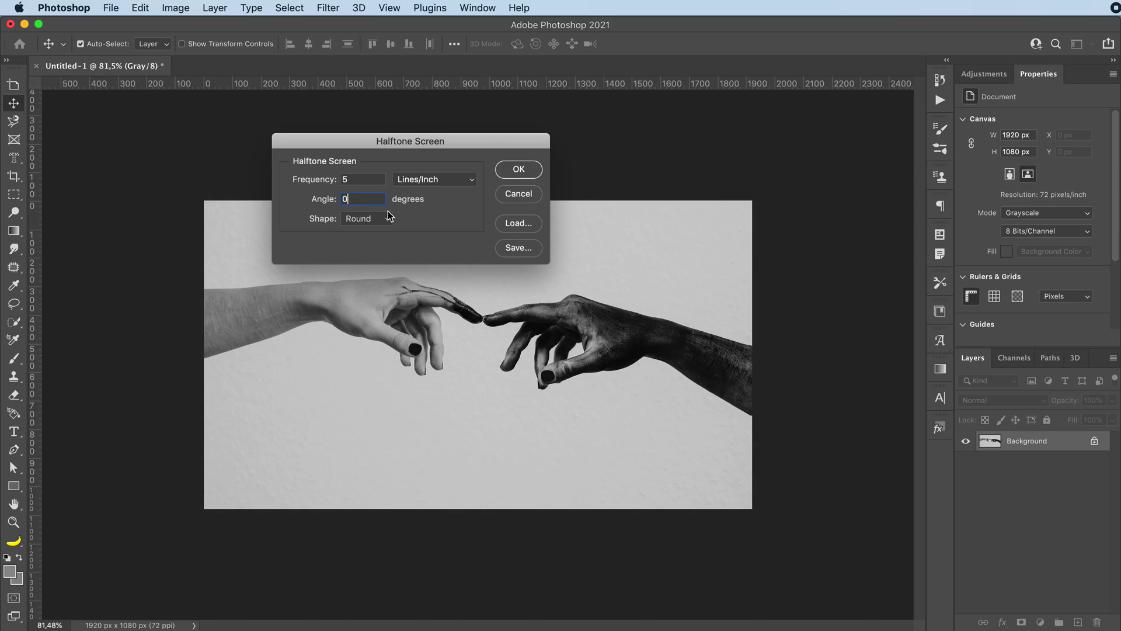
left_click(519, 170)
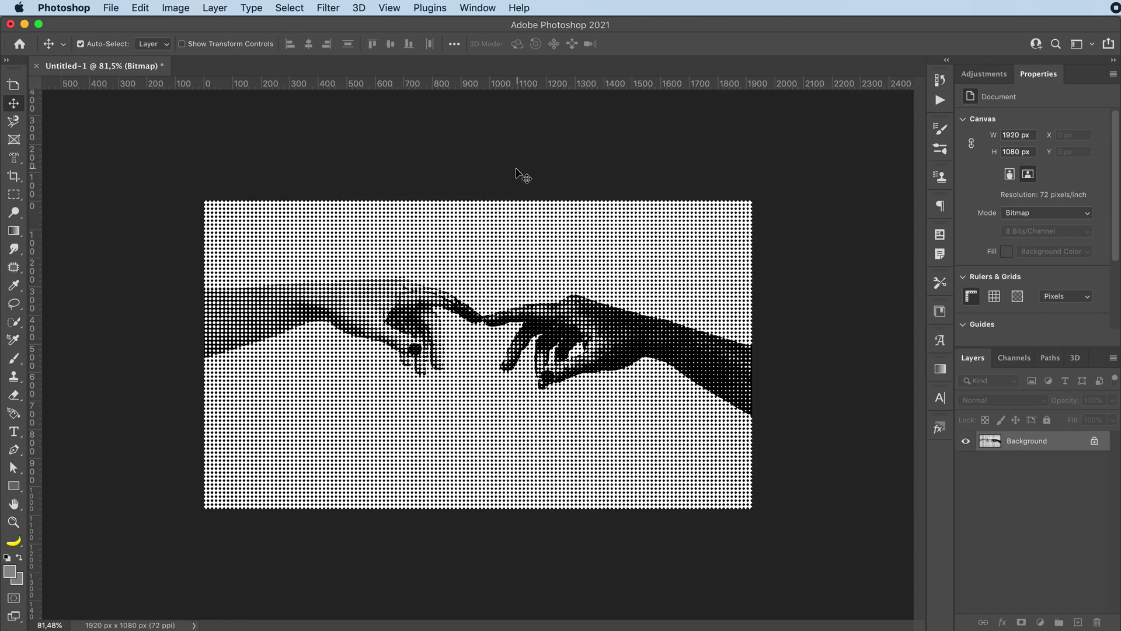